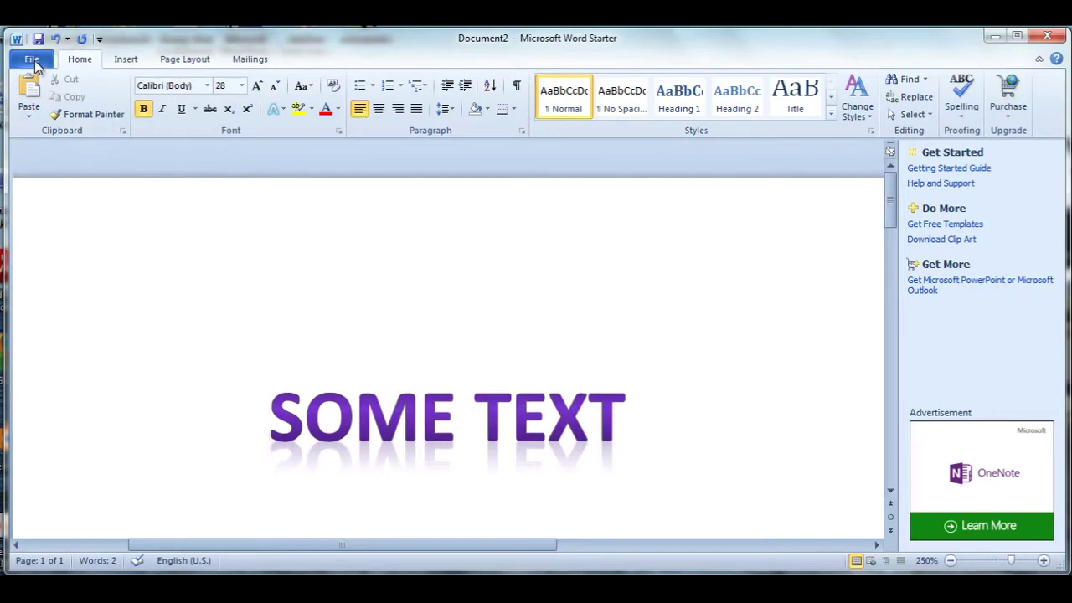
Try choosing PDF (*.pdf) as the file type for saving a copy of Some Text, and cancel without saving
{"action": "left_click", "coordinate": [33, 59]}
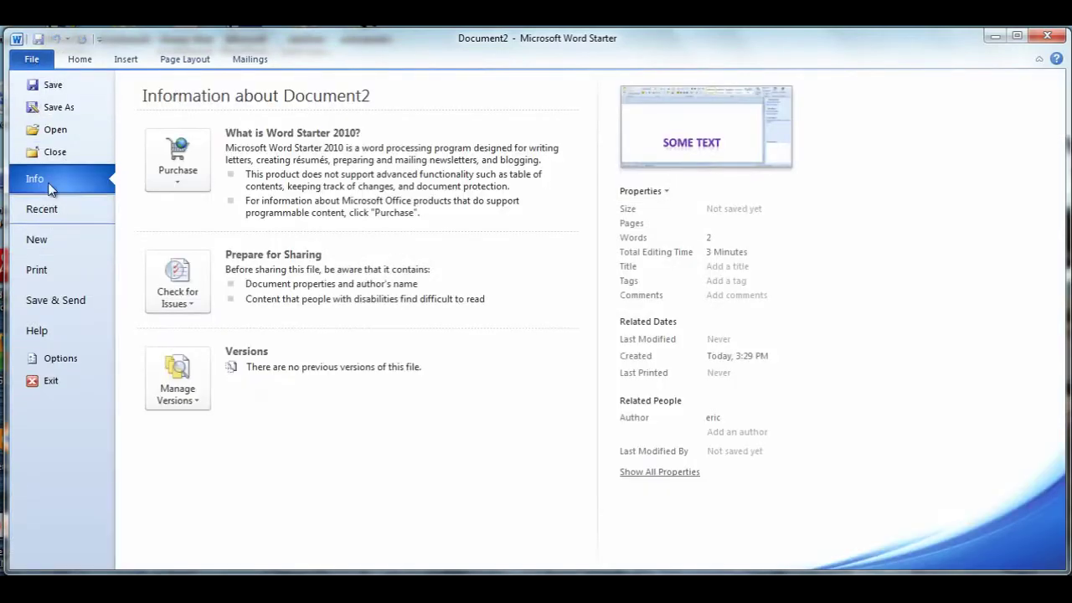
{"action": "left_click", "coordinate": [56, 107]}
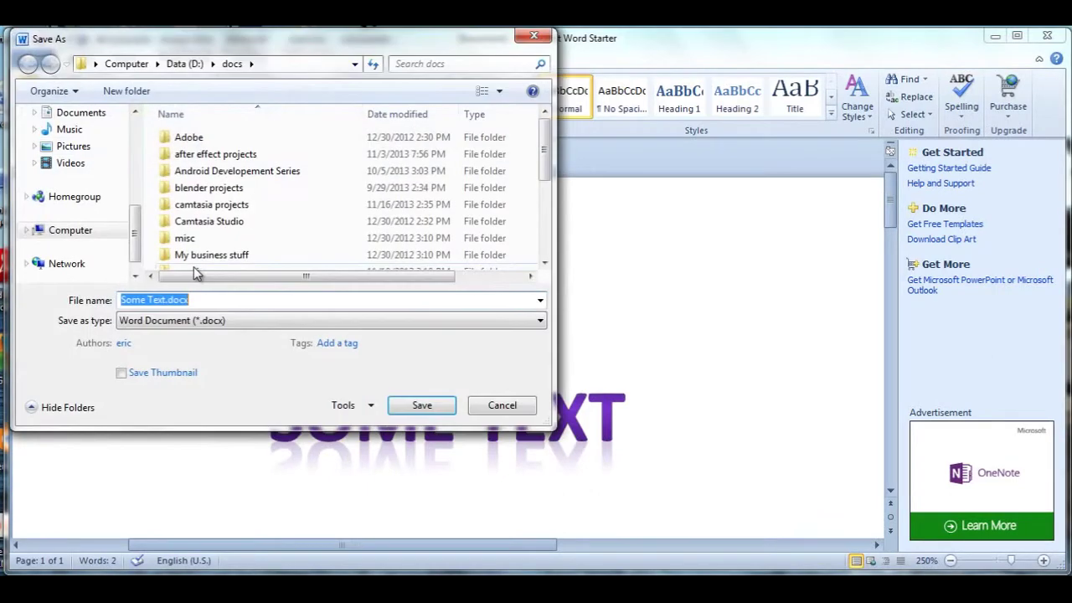
{"action": "left_click", "coordinate": [515, 322]}
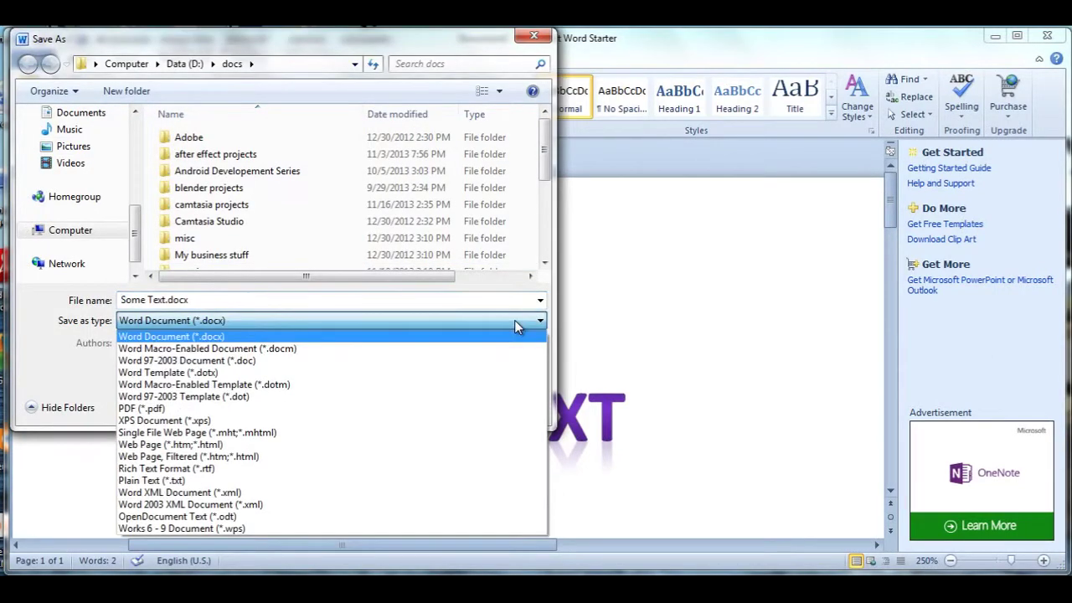
{"action": "left_click", "coordinate": [239, 409]}
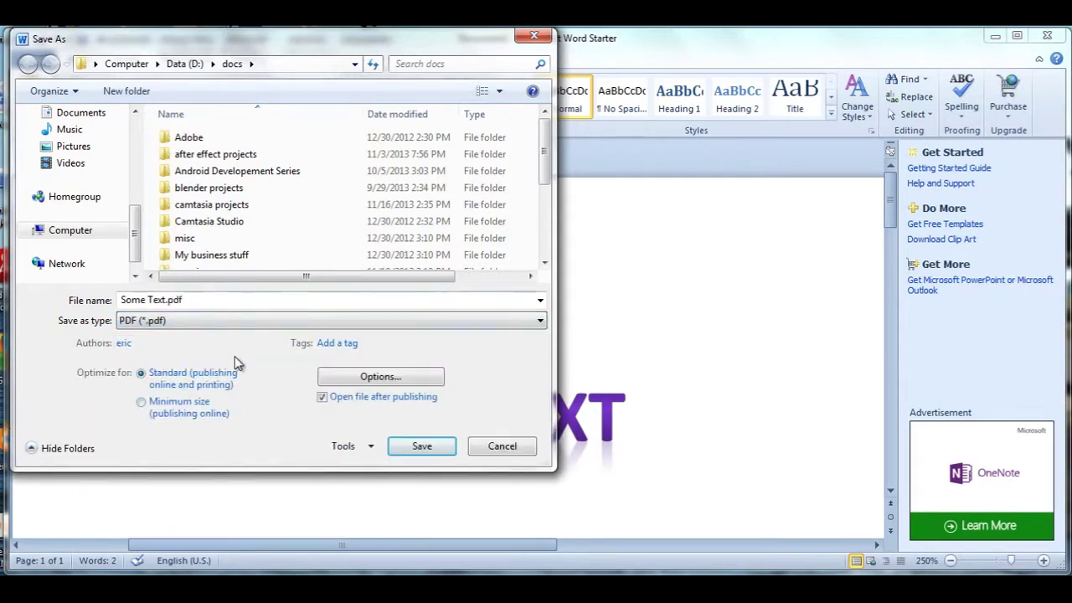
{"action": "left_click", "coordinate": [487, 446]}
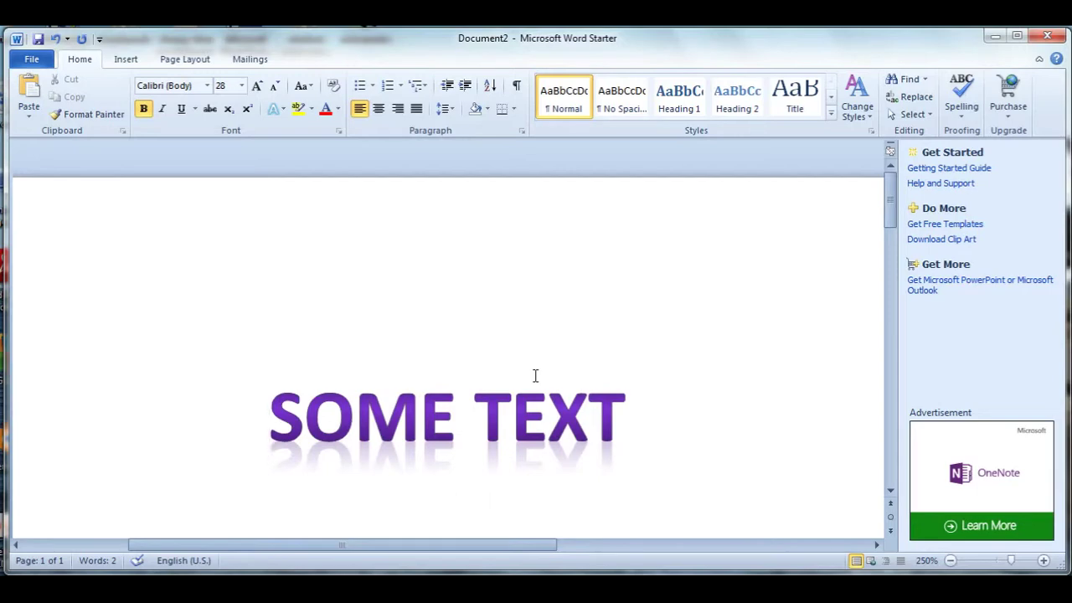
Switch to the Winxp Clone virtual machine and open the CutePDF Writer product page from the search results
{"action": "mouse_move", "coordinate": [394, 599]}
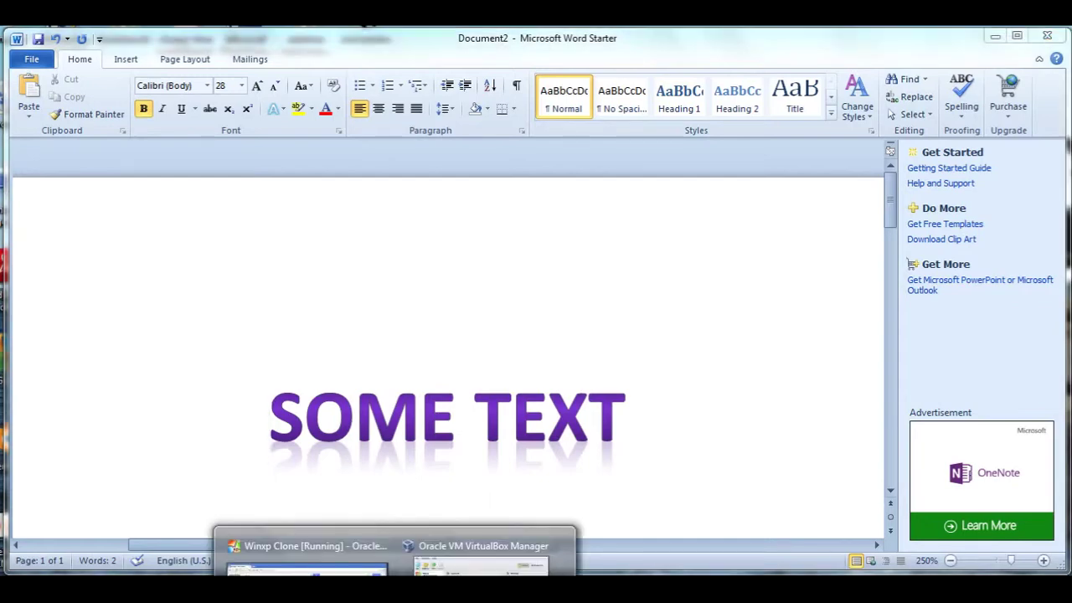
{"action": "left_click", "coordinate": [306, 557]}
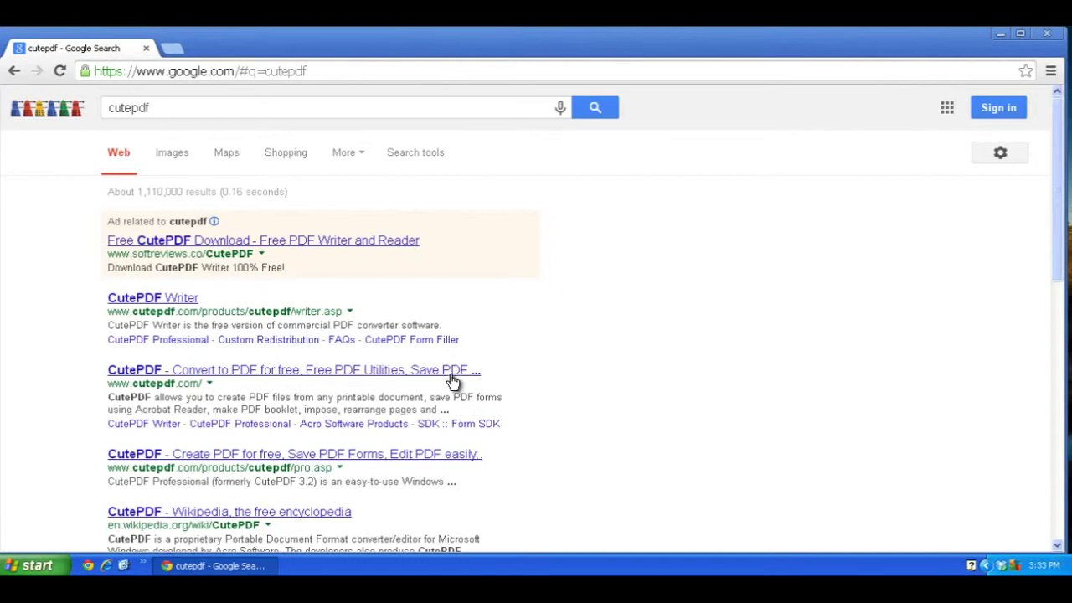
{"action": "left_click", "coordinate": [184, 306]}
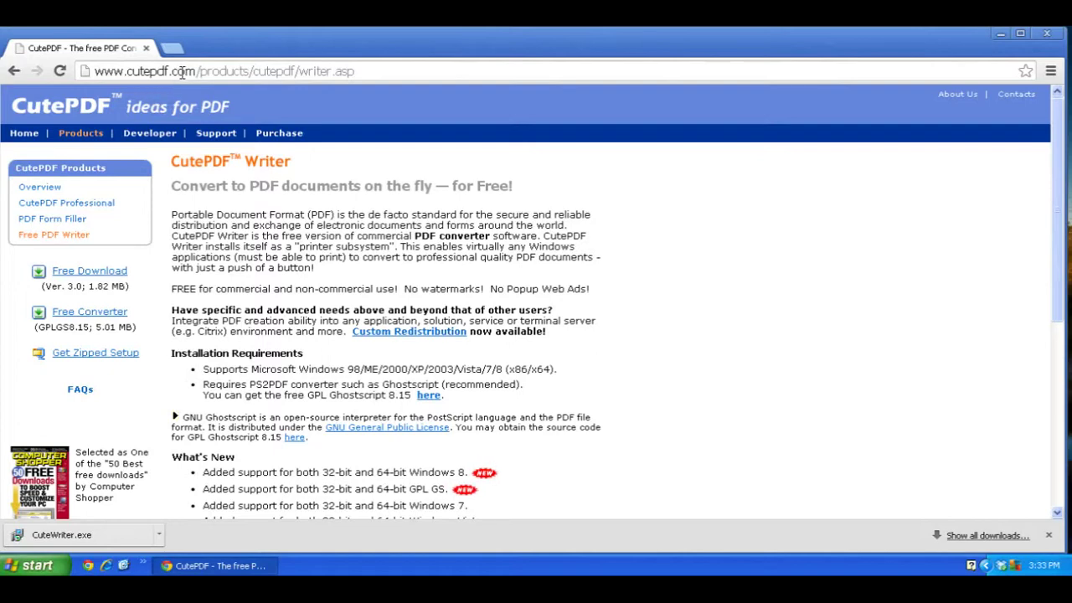
{"action": "mouse_move", "coordinate": [69, 134]}
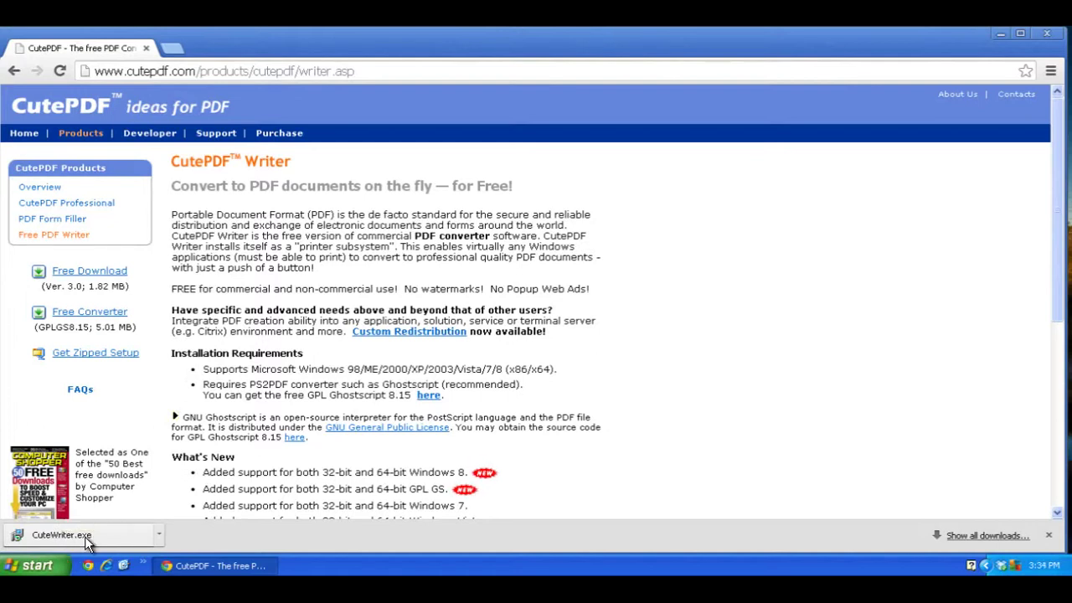
Run the downloaded CuteWriter.exe installer, minimize the browser and accept the CutePDF Writer license agreement
{"action": "left_click", "coordinate": [85, 536]}
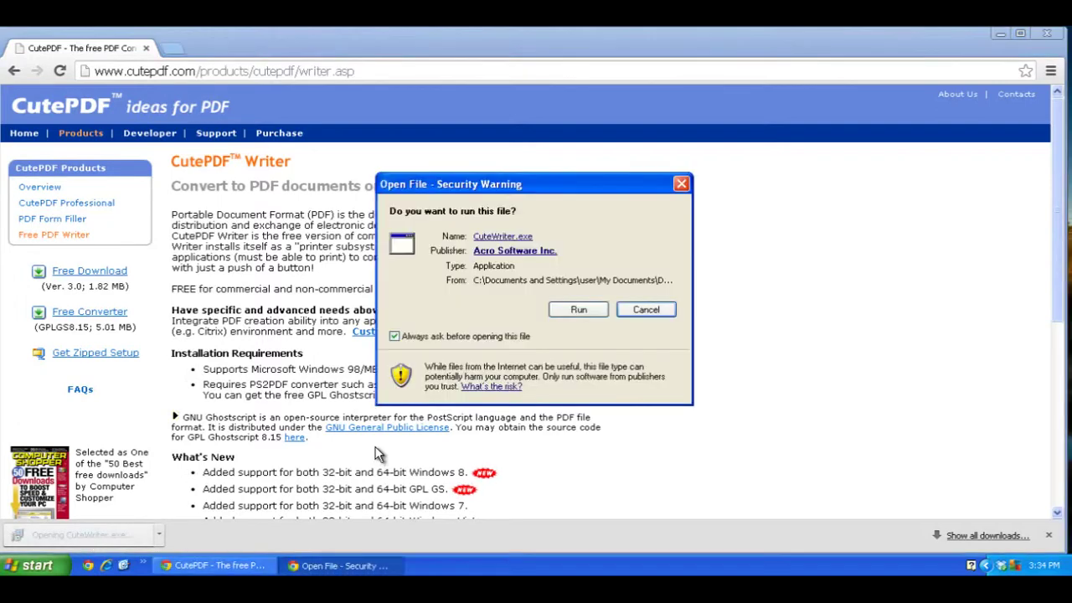
{"action": "left_click", "coordinate": [586, 310]}
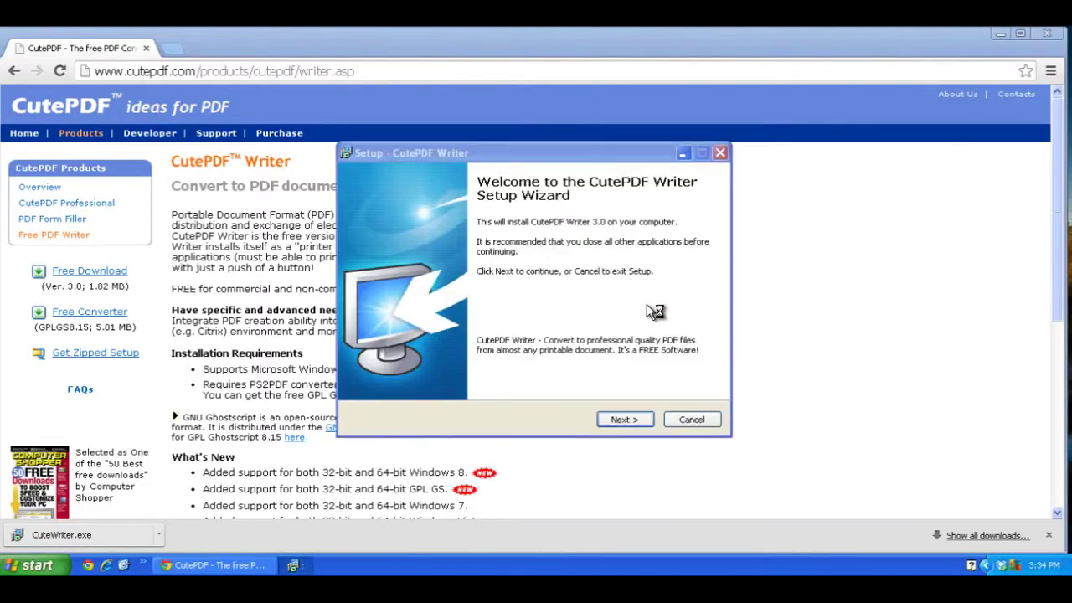
{"action": "left_click", "coordinate": [624, 420]}
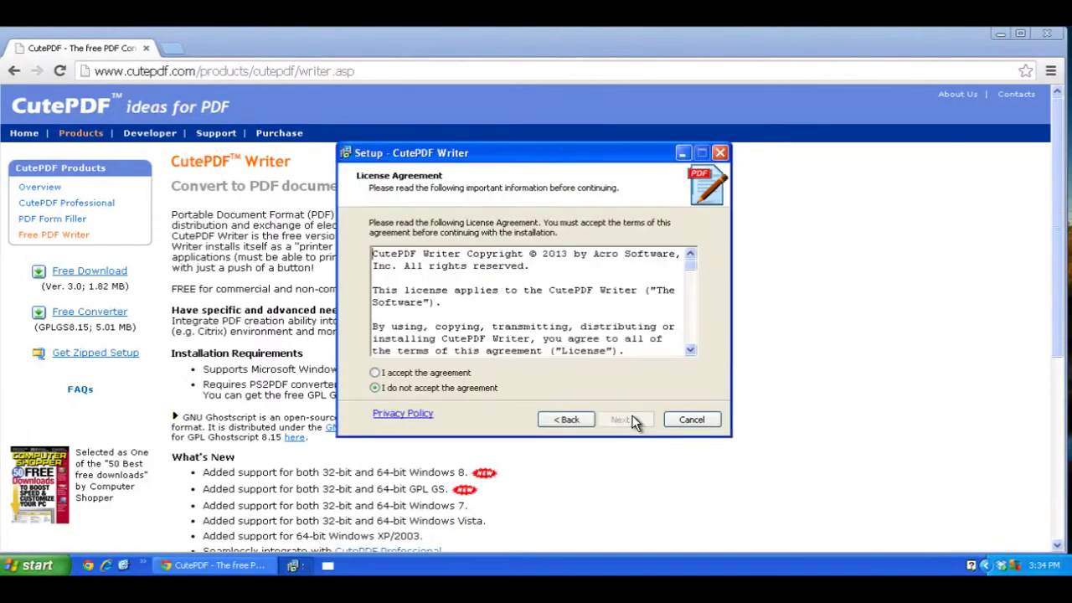
{"action": "left_click", "coordinate": [1001, 34]}
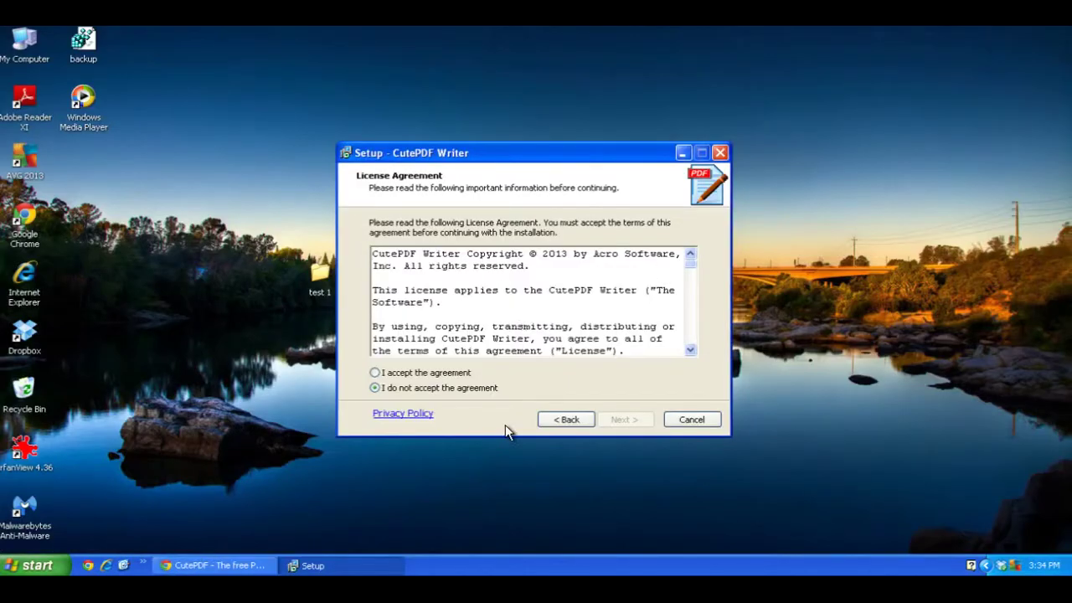
{"action": "left_click", "coordinate": [456, 374]}
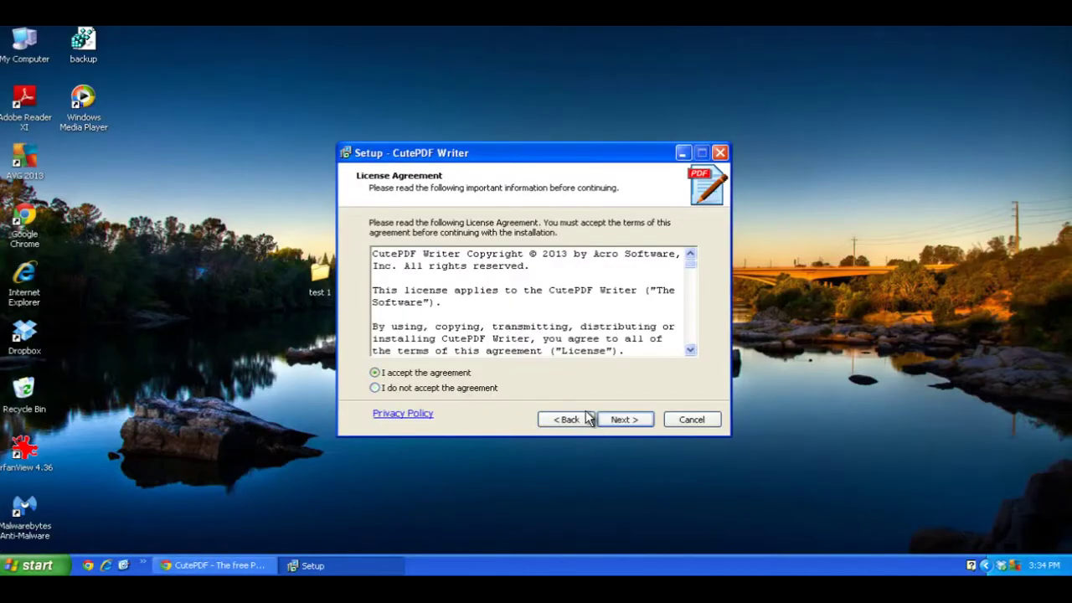
{"action": "left_click", "coordinate": [621, 419]}
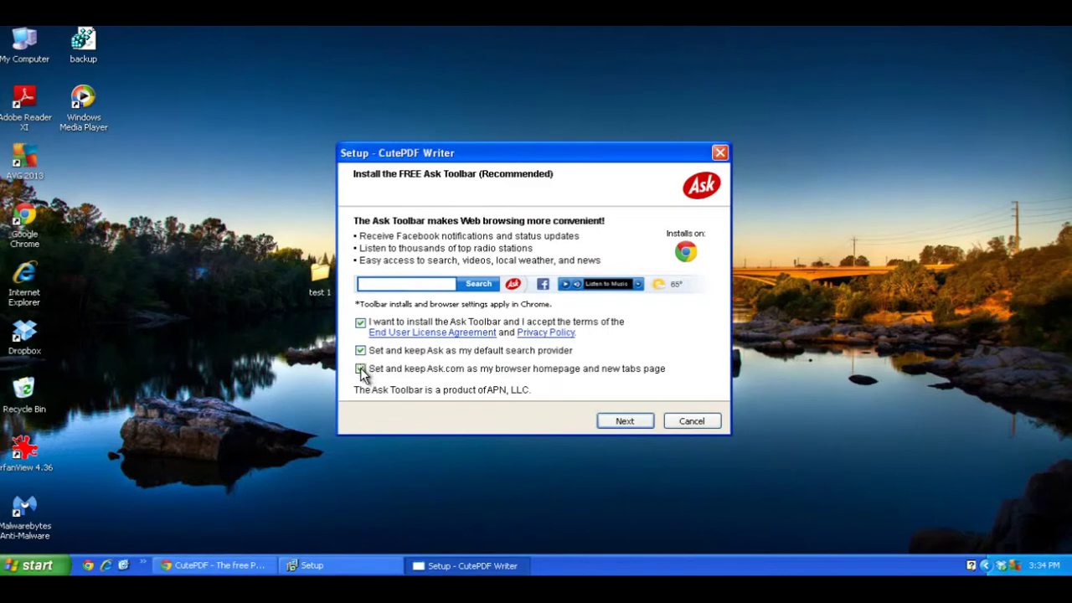
Opt out of the Ask Toolbar, its search provider and homepage settings, and decline the Weather Channel Desktop App
{"action": "left_click", "coordinate": [362, 370]}
{"action": "left_click", "coordinate": [360, 350]}
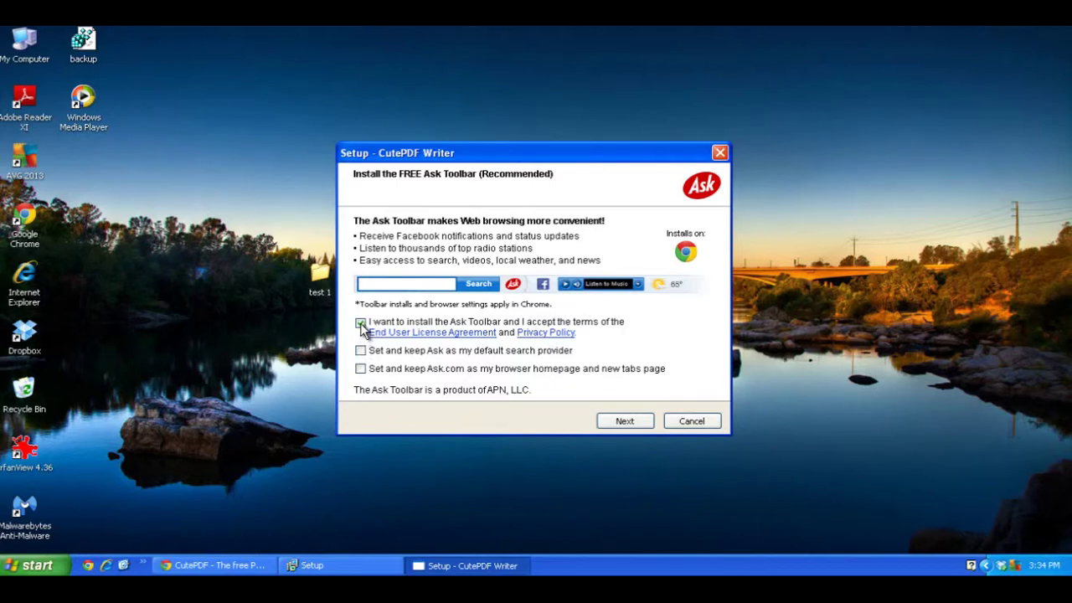
{"action": "left_click", "coordinate": [360, 323]}
{"action": "left_click", "coordinate": [617, 422]}
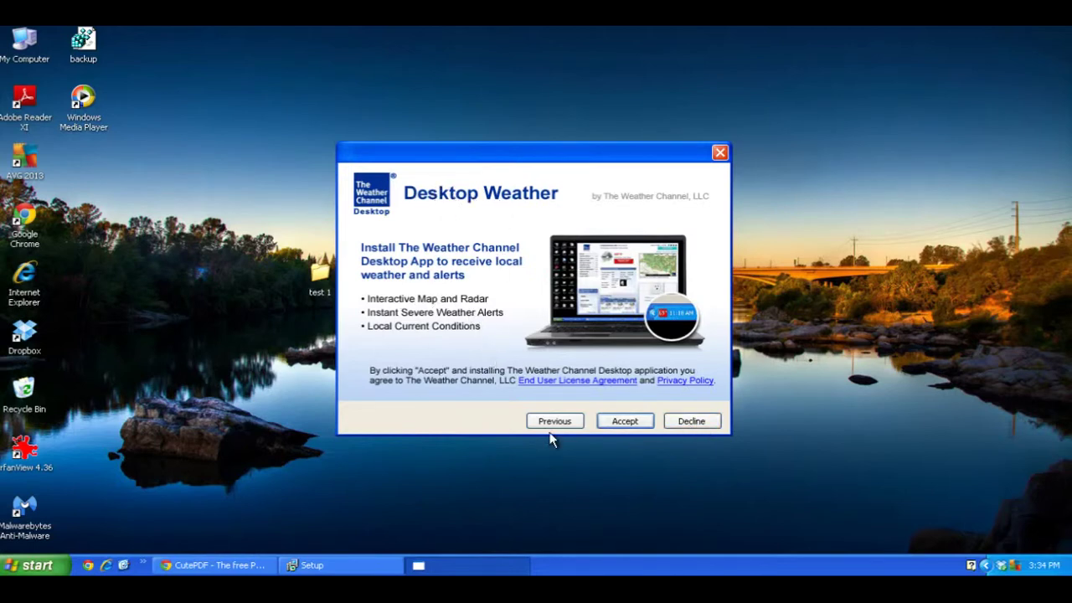
{"action": "left_click", "coordinate": [700, 418]}
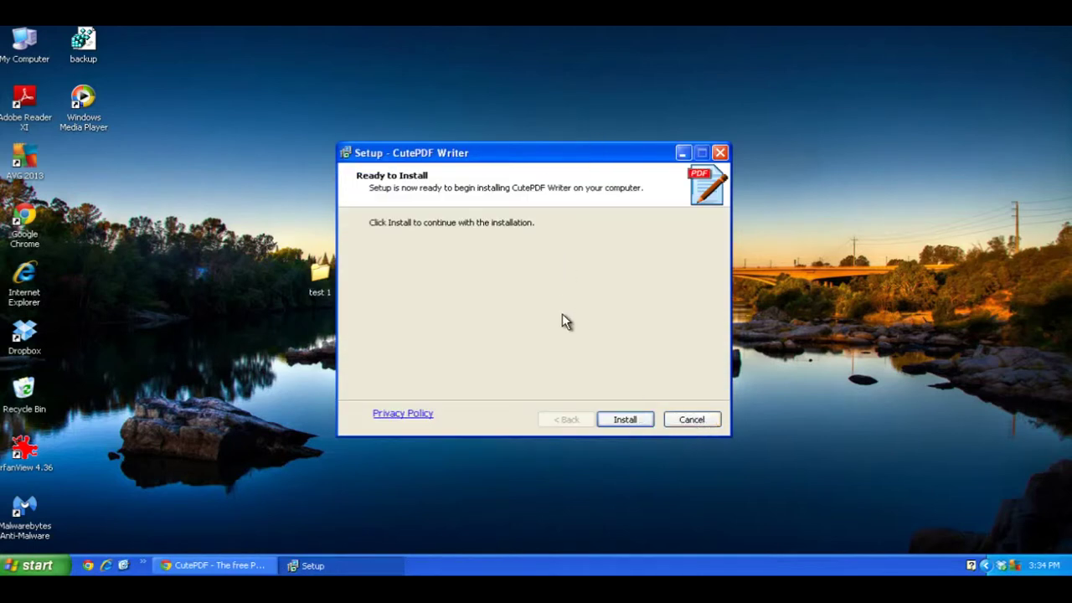
Install CutePDF Writer and agree to download and install the free PS2PDF converter
{"action": "left_click", "coordinate": [620, 418]}
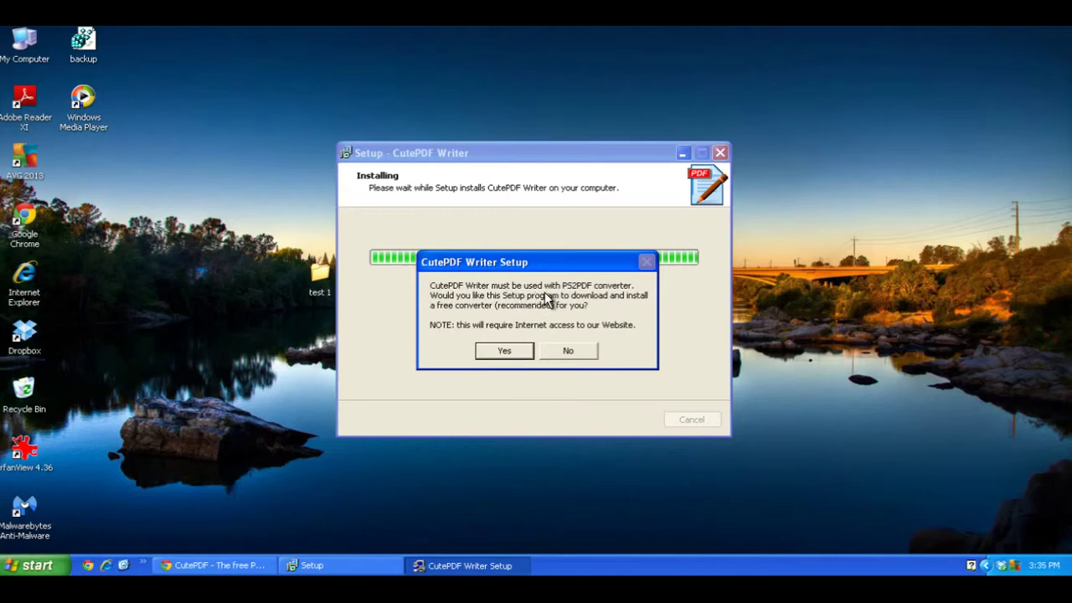
{"action": "left_click", "coordinate": [505, 352]}
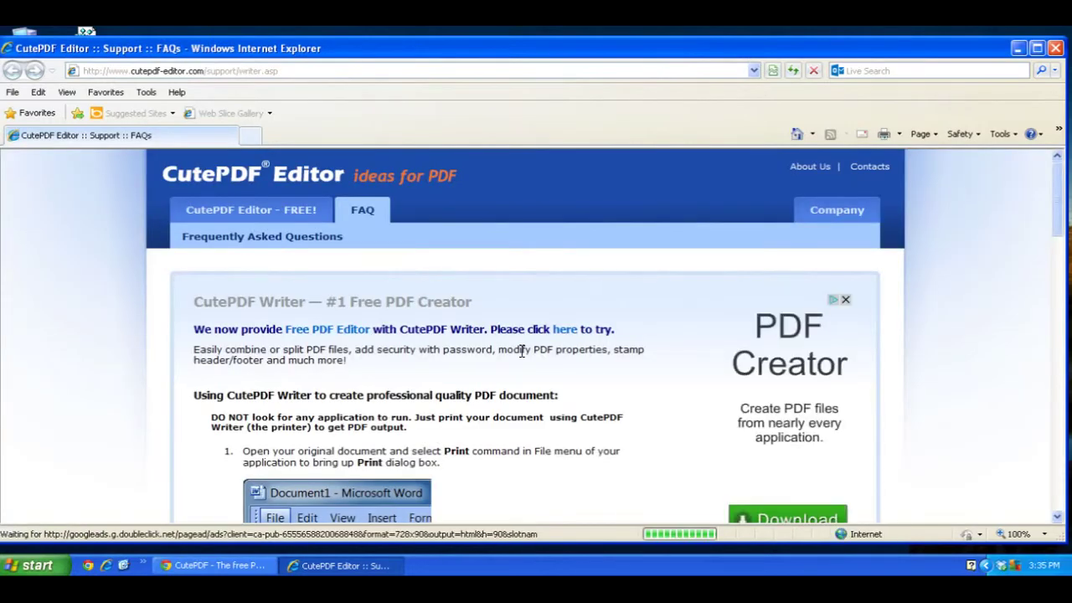
Read through the CutePDF Writer usage instructions on the FAQ page and close the page
{"action": "scroll", "coordinate": [524, 380], "scroll_direction": "down", "scroll_amount": 3}
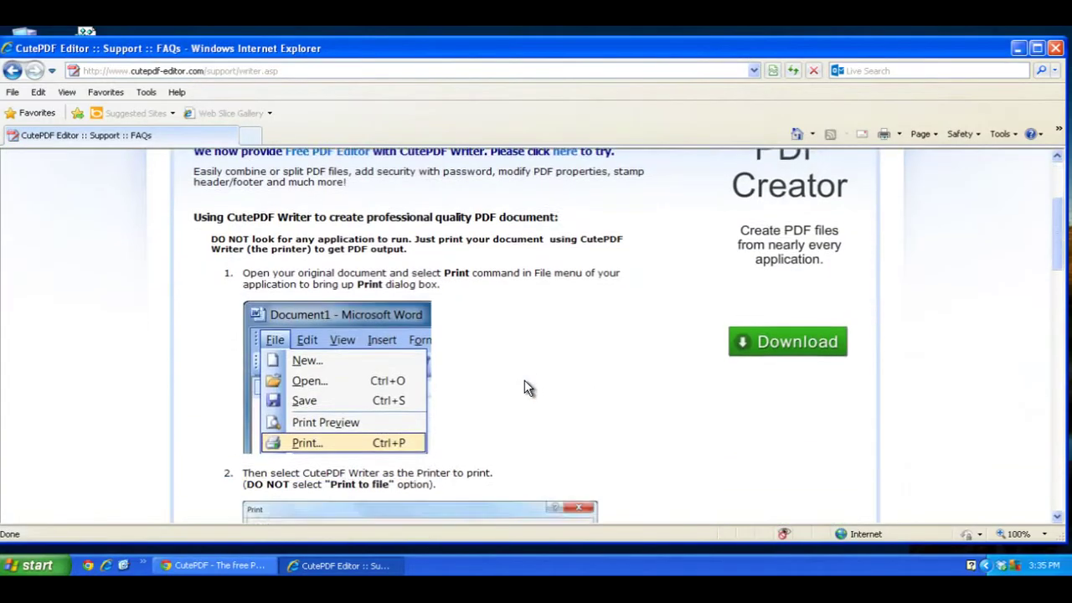
{"action": "scroll", "coordinate": [524, 379], "scroll_direction": "up", "scroll_amount": 3}
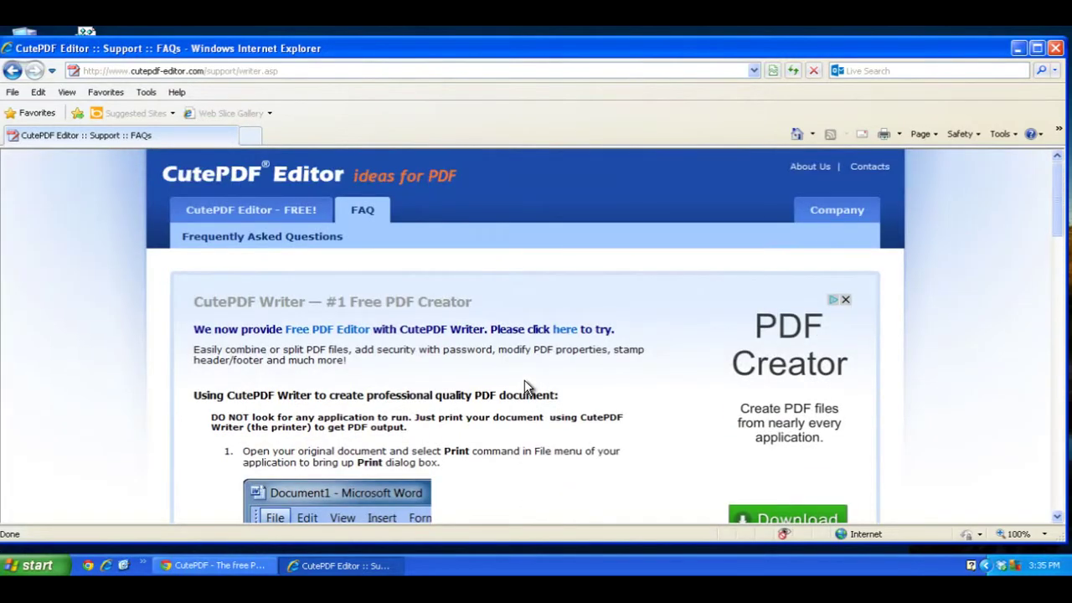
{"action": "scroll", "coordinate": [524, 379], "scroll_direction": "down", "scroll_amount": 3}
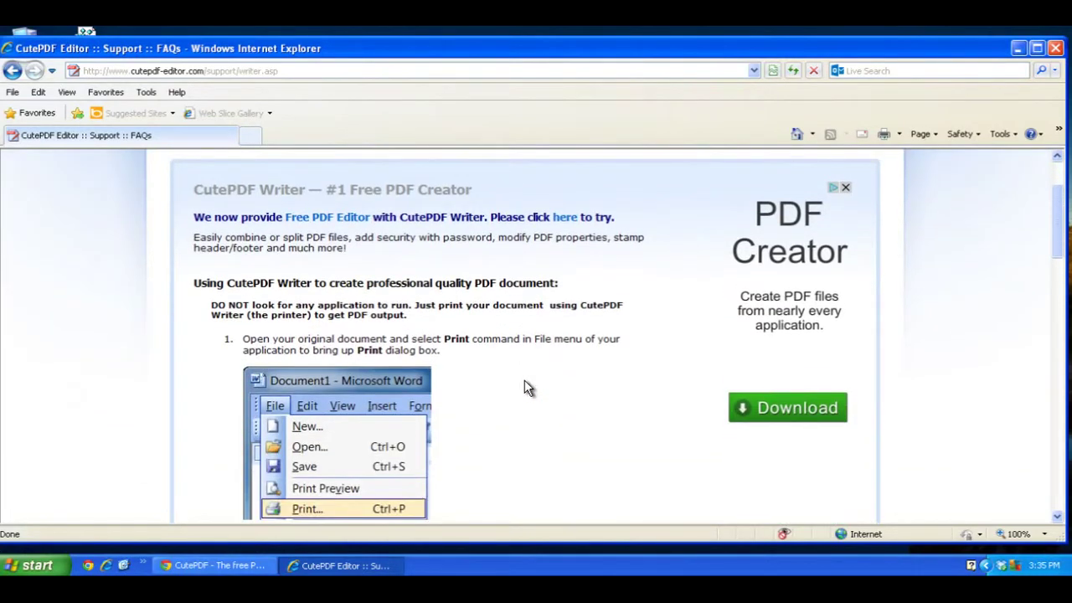
{"action": "scroll", "coordinate": [525, 383], "scroll_direction": "down", "scroll_amount": 3}
{"action": "scroll", "coordinate": [634, 387], "scroll_direction": "down", "scroll_amount": 10}
{"action": "scroll", "coordinate": [634, 387], "scroll_direction": "down", "scroll_amount": 3}
{"action": "scroll", "coordinate": [634, 386], "scroll_direction": "up", "scroll_amount": 15}
{"action": "scroll", "coordinate": [634, 388], "scroll_direction": "up", "scroll_amount": 5}
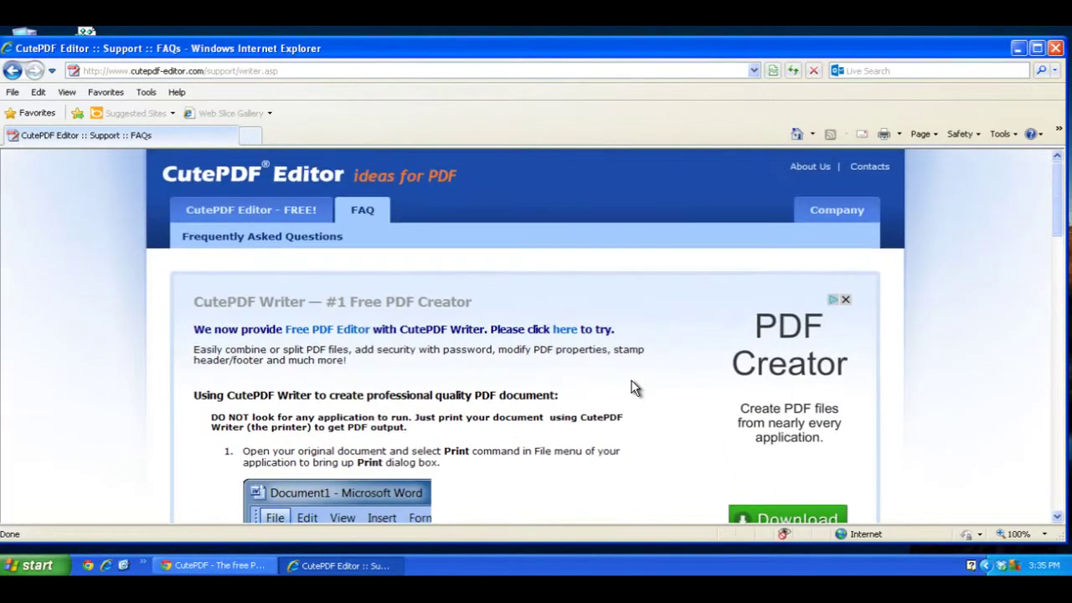
{"action": "left_click", "coordinate": [1057, 50]}
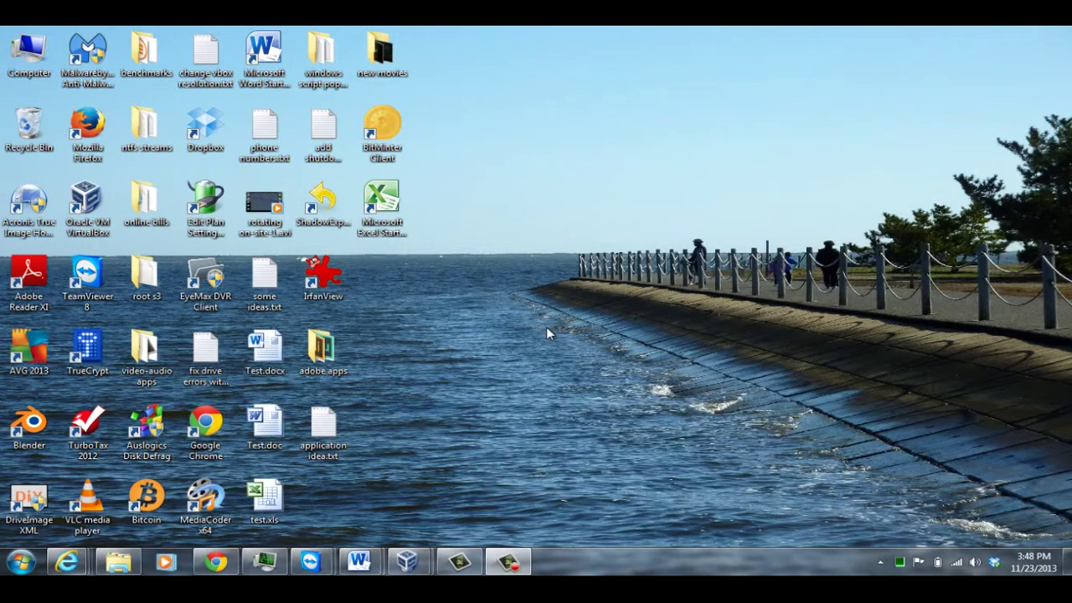
Check Devices and Printers on the Windows 7 desktop for the CutePDF Writer printer, and close the window
{"action": "left_click", "coordinate": [18, 562]}
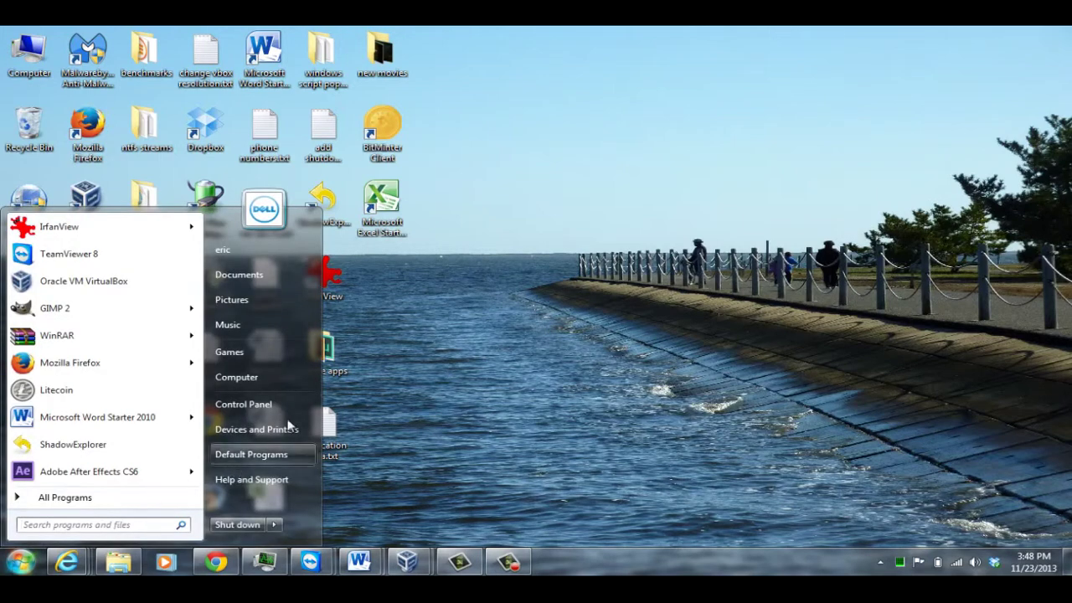
{"action": "left_click", "coordinate": [252, 429]}
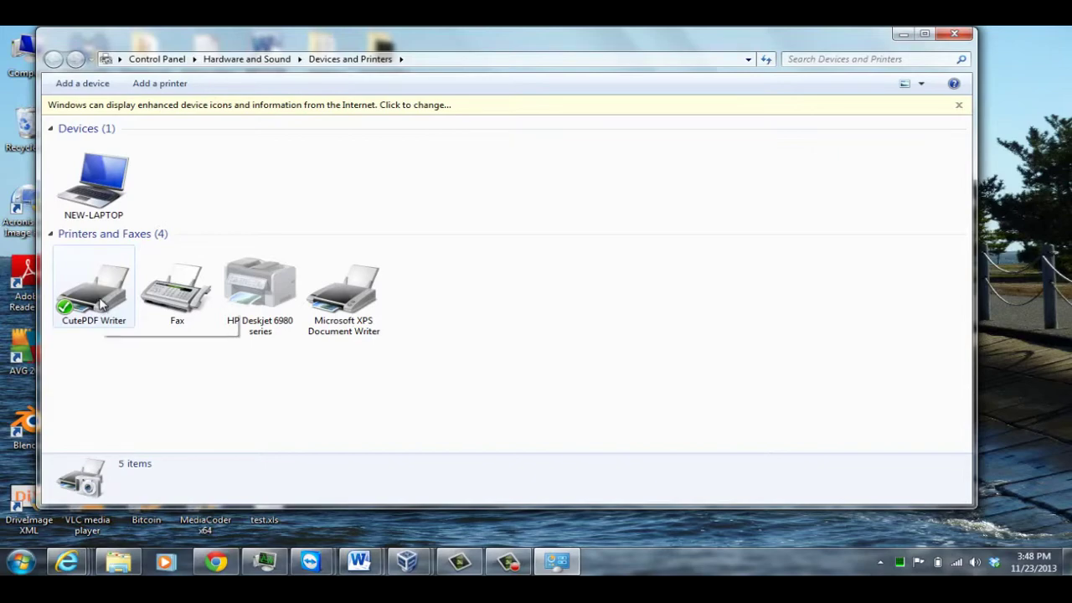
{"action": "left_click", "coordinate": [966, 36]}
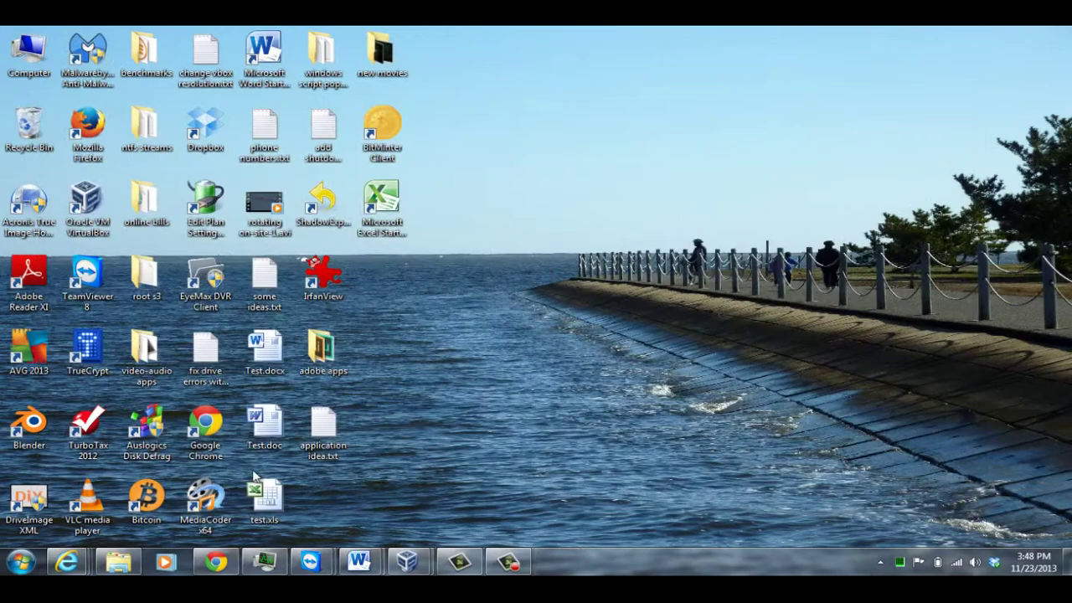
Open Notepad, enter "Test Test" in the blank document and move the window higher on the desktop
{"action": "left_click", "coordinate": [18, 568]}
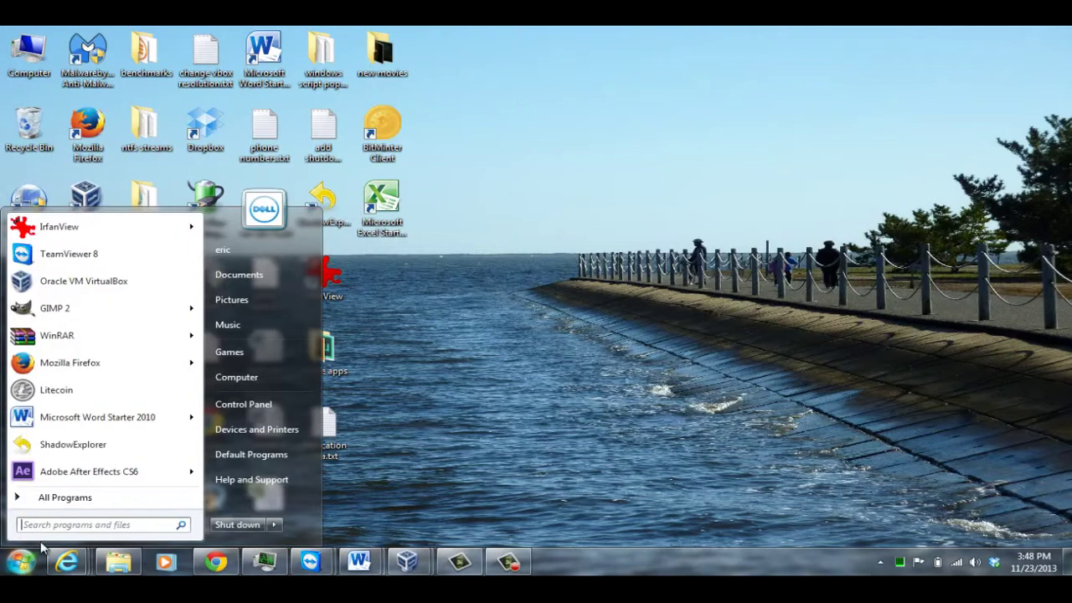
{"action": "left_click", "coordinate": [62, 499]}
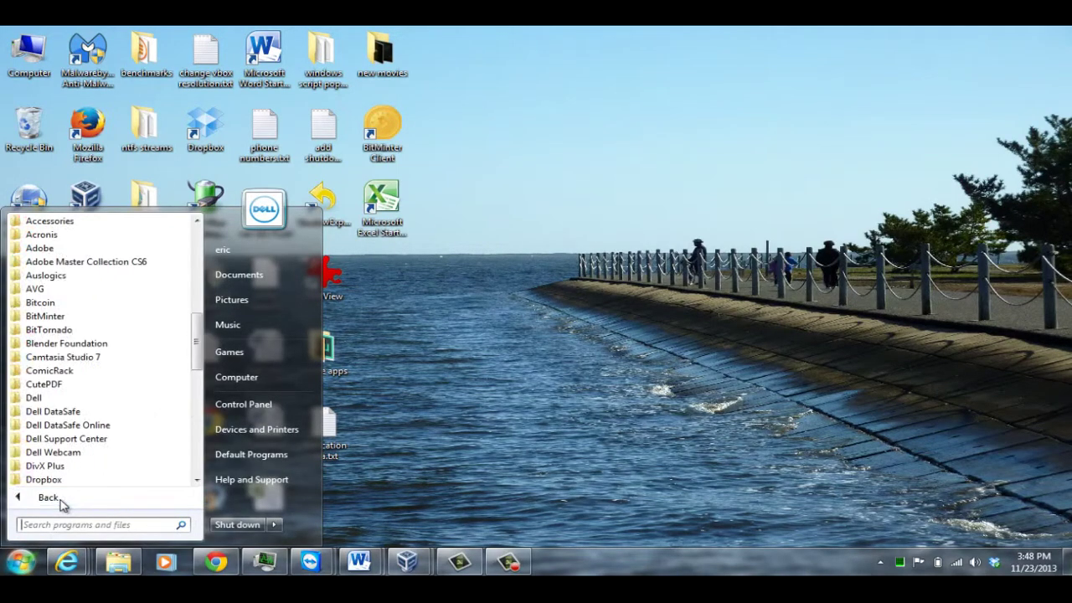
{"action": "left_click", "coordinate": [108, 223]}
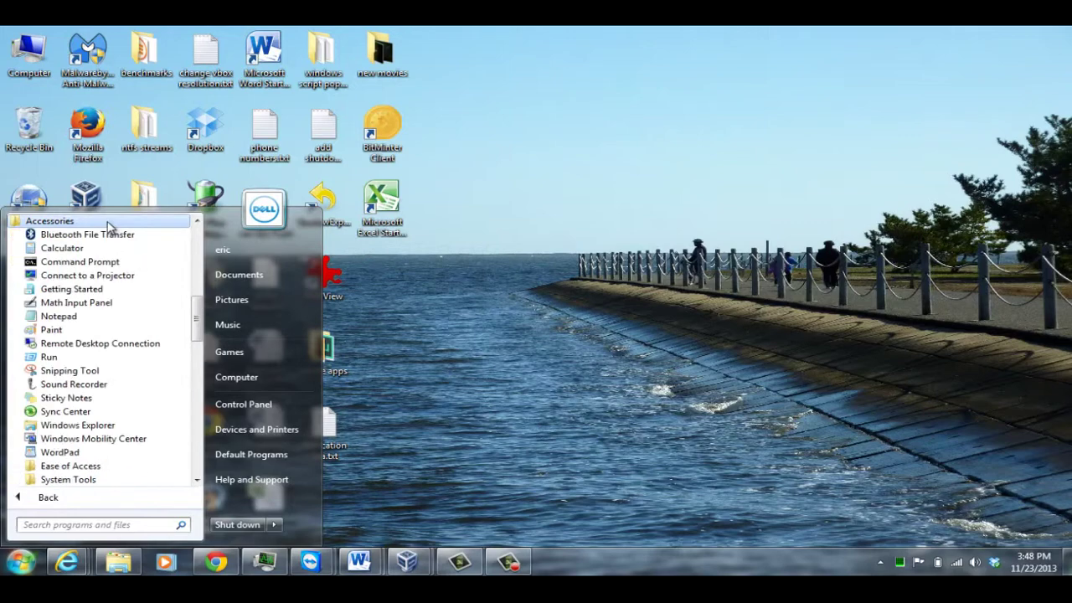
{"action": "left_click", "coordinate": [59, 316]}
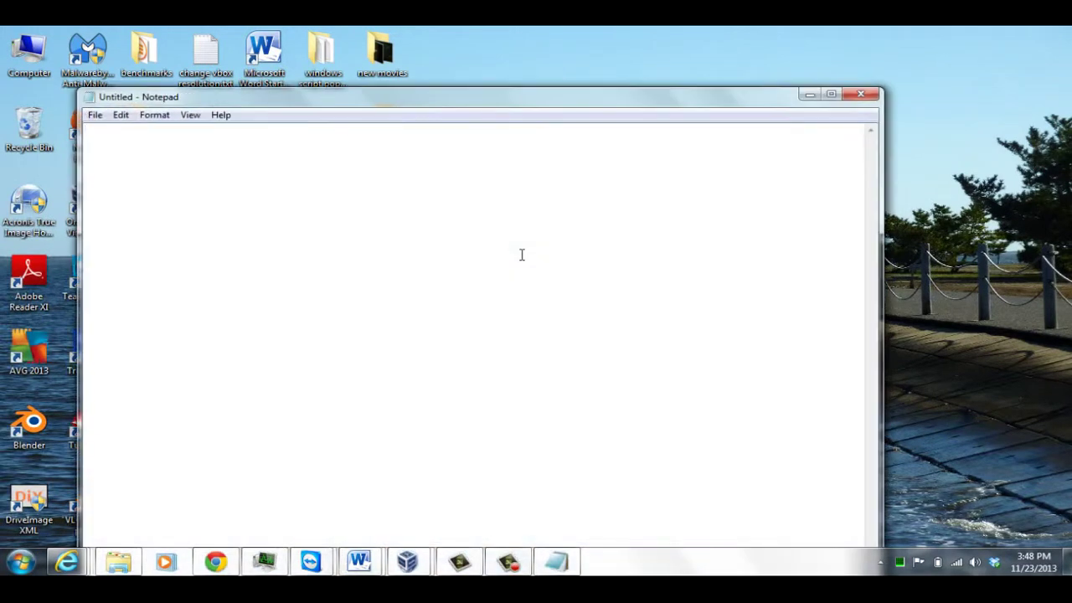
{"action": "type", "text": "Test Test"}
{"action": "left_click_drag", "start_coordinate": [533, 100], "coordinate": [539, 67]}
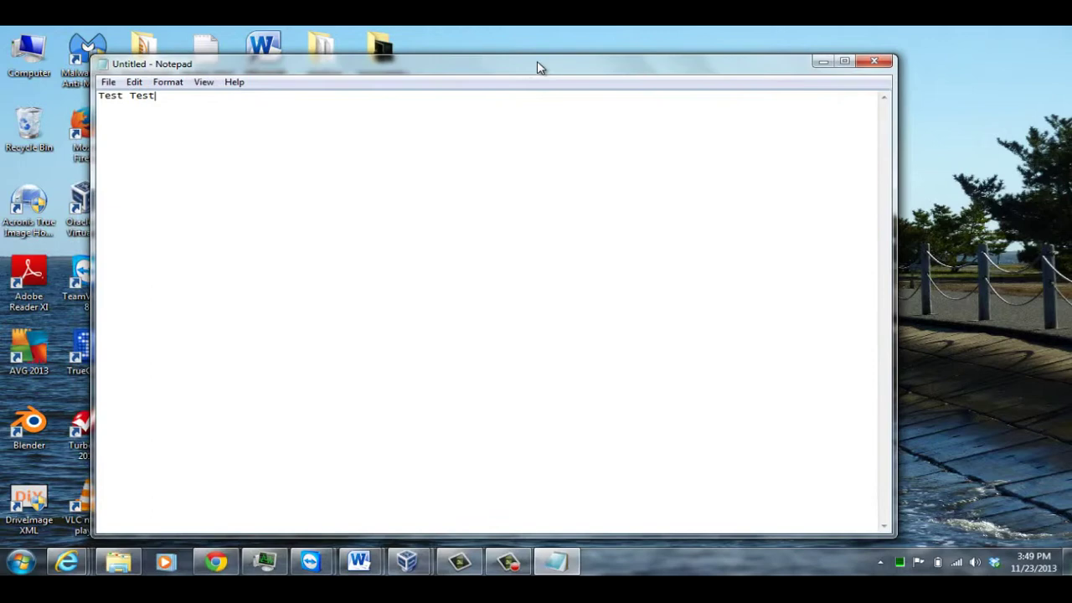
Print the Notepad document with the CutePDF Writer printer and save the PDF to the Desktop as "Untitled - Notepad.pdf"
{"action": "left_click", "coordinate": [111, 84]}
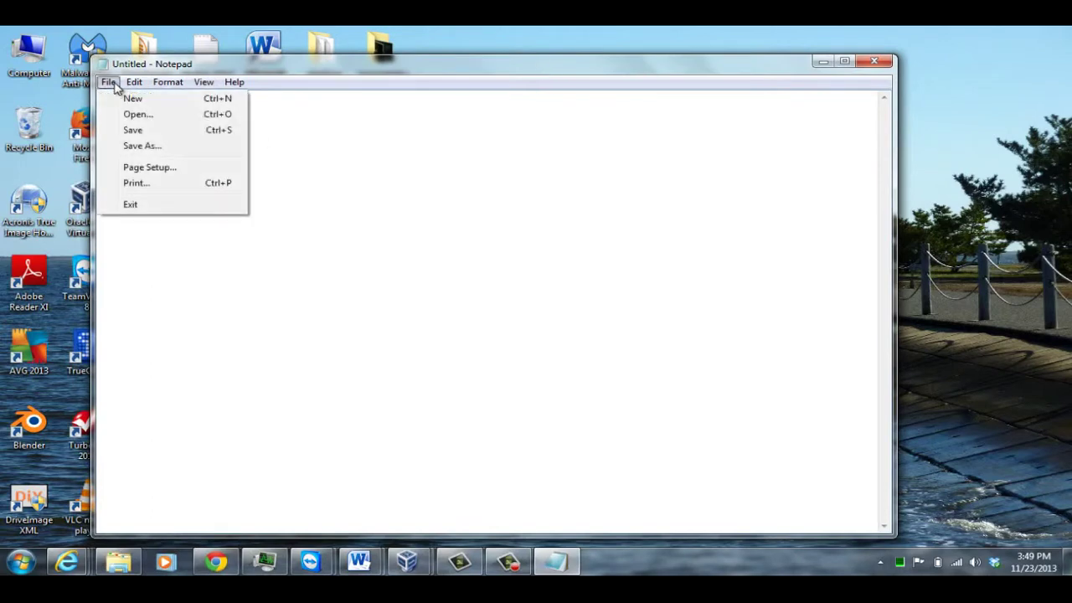
{"action": "left_click", "coordinate": [137, 183]}
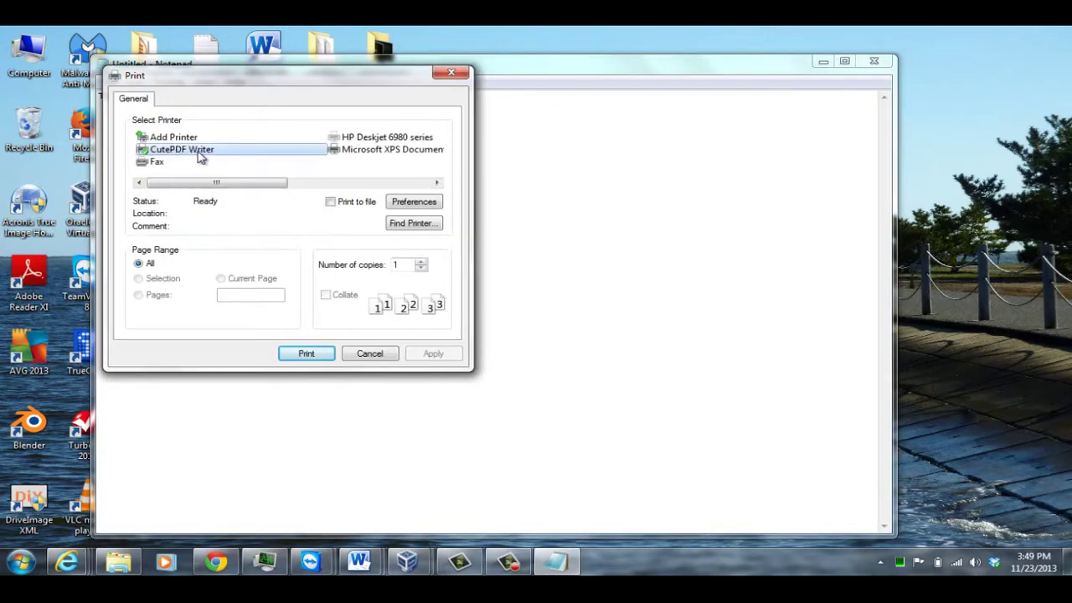
{"action": "left_click", "coordinate": [297, 355]}
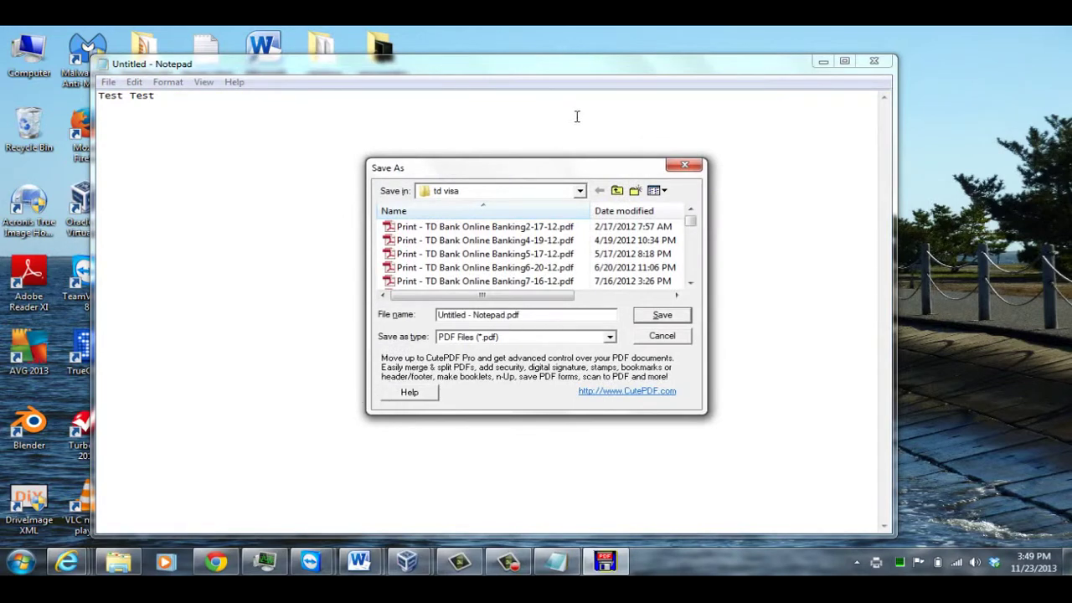
{"action": "left_click", "coordinate": [578, 191]}
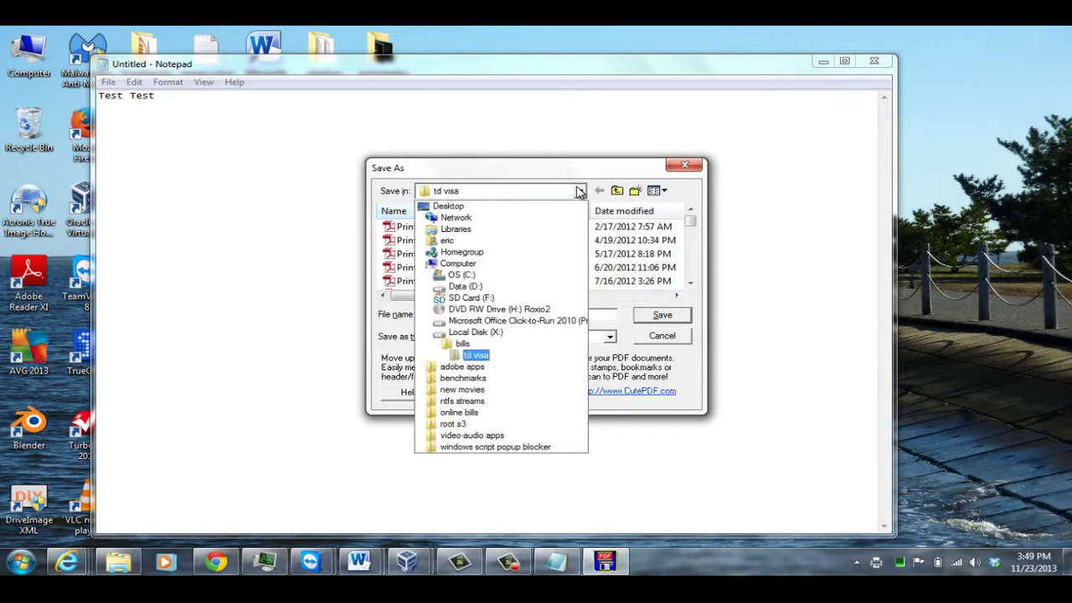
{"action": "left_click", "coordinate": [498, 207]}
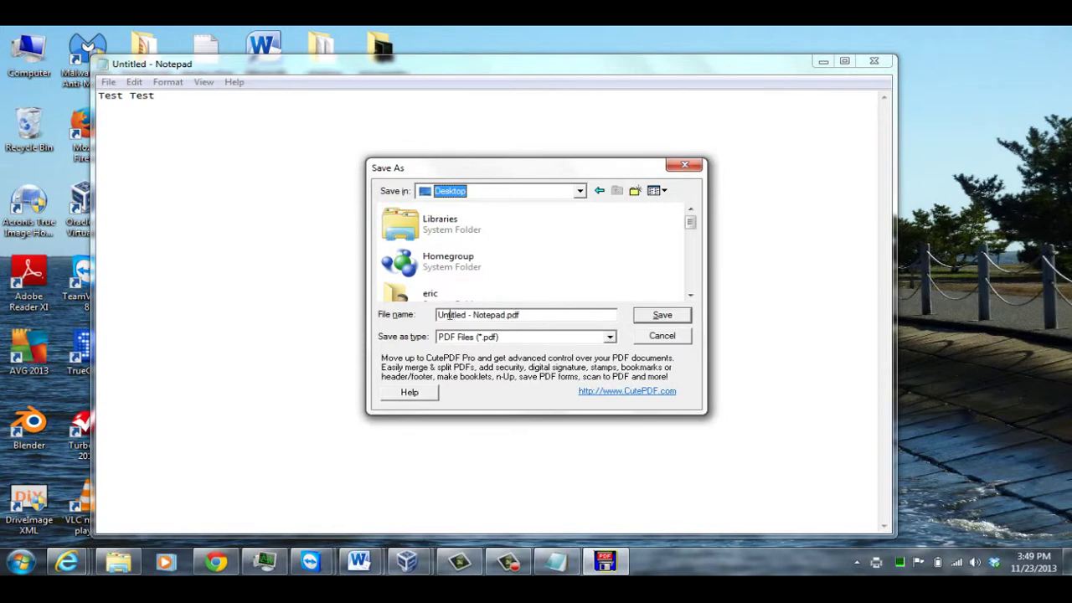
{"action": "left_click", "coordinate": [666, 315]}
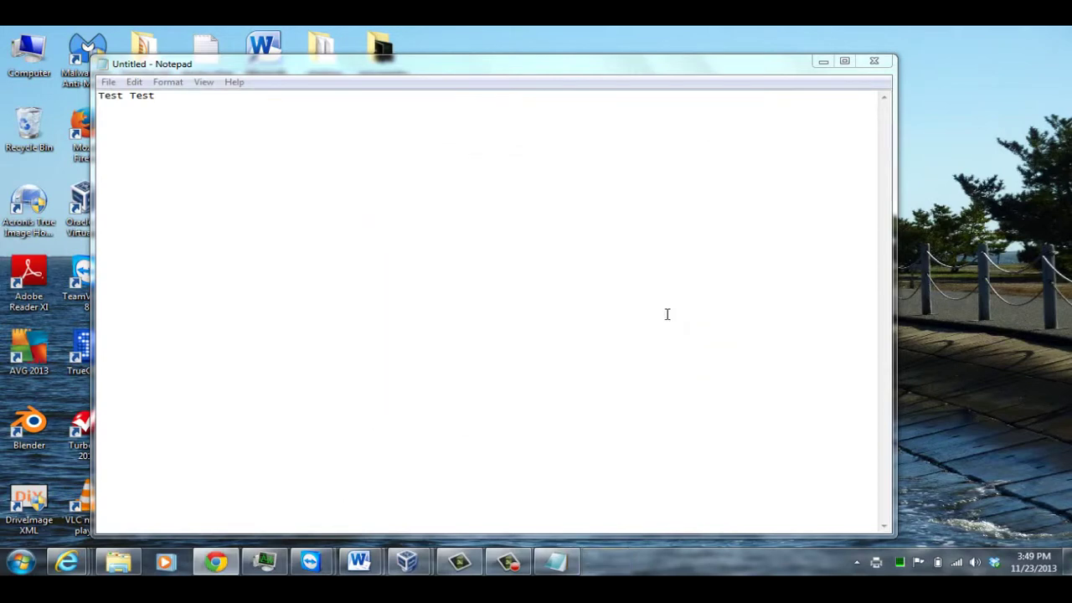
Close Notepad without saving the text, and check "Untitled - Notepad.pdf" from the desktop in Adobe Reader before closing it
{"action": "left_click", "coordinate": [877, 64]}
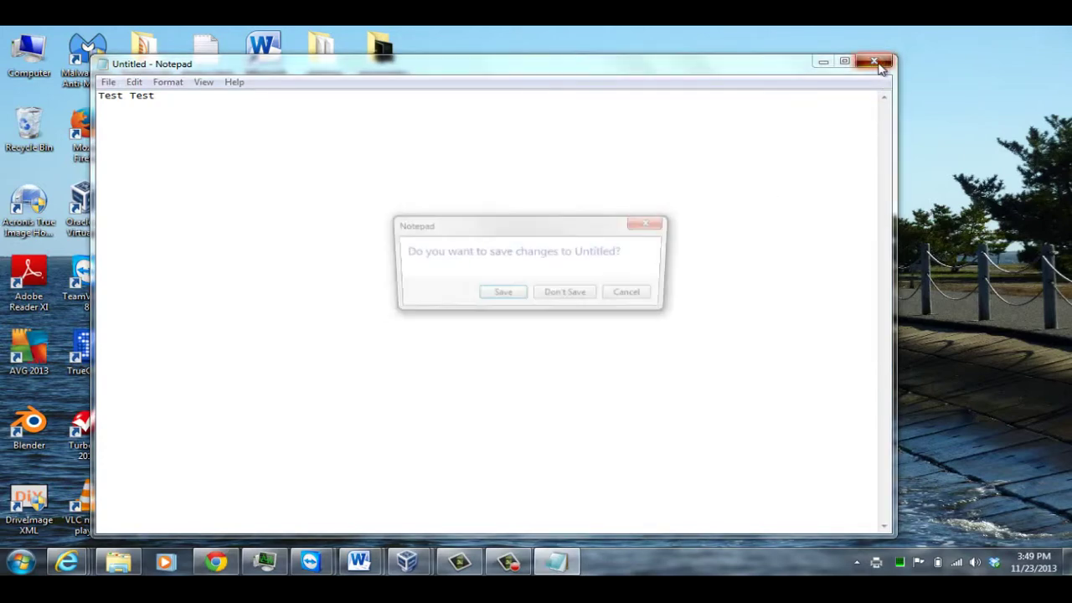
{"action": "left_click", "coordinate": [569, 294]}
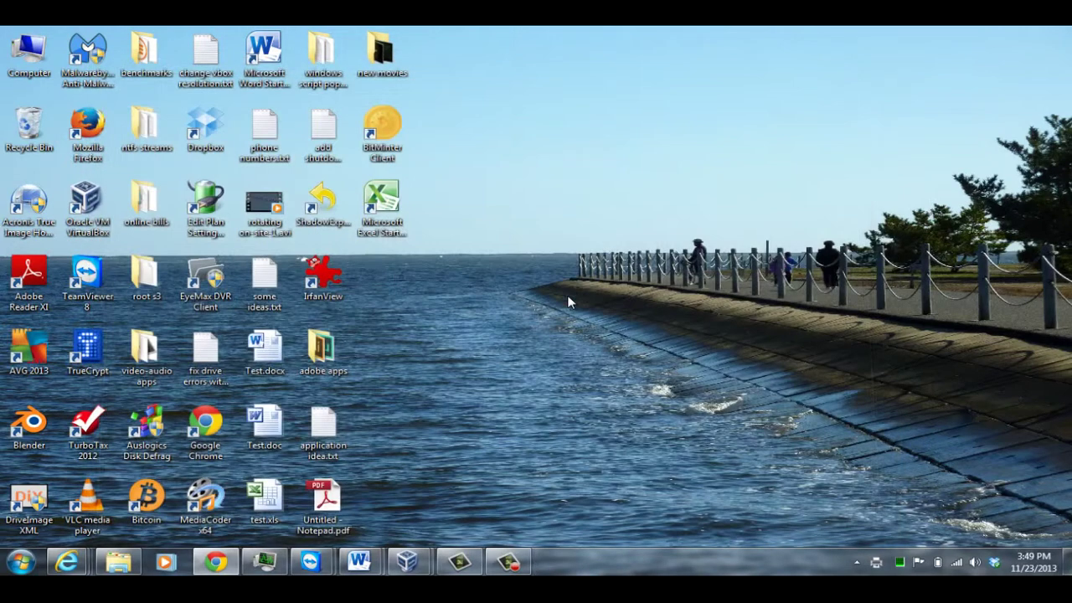
{"action": "double_click", "coordinate": [335, 499]}
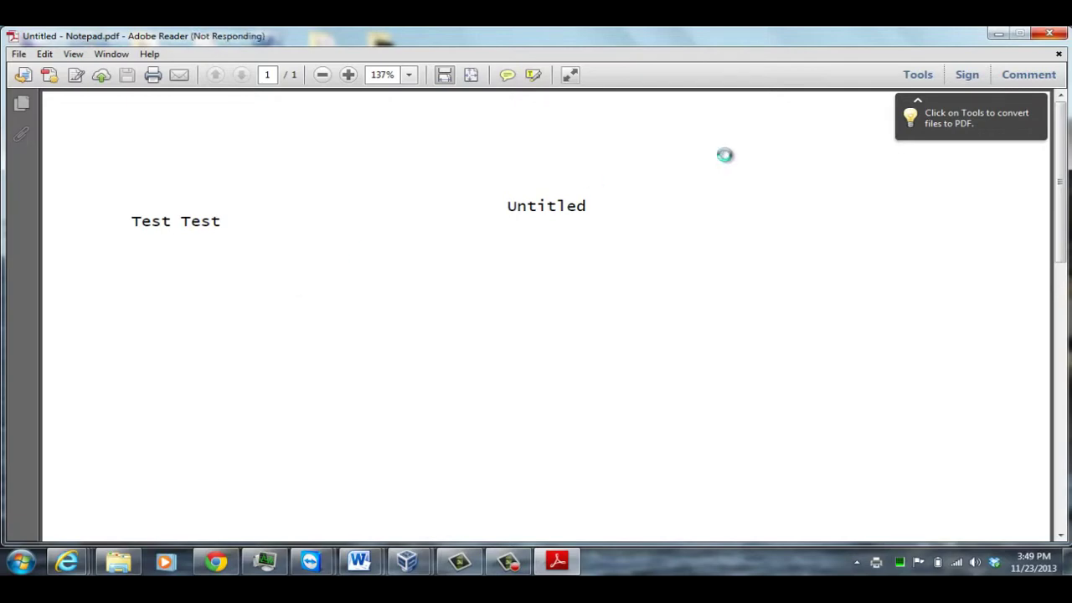
{"action": "left_click", "coordinate": [1057, 35]}
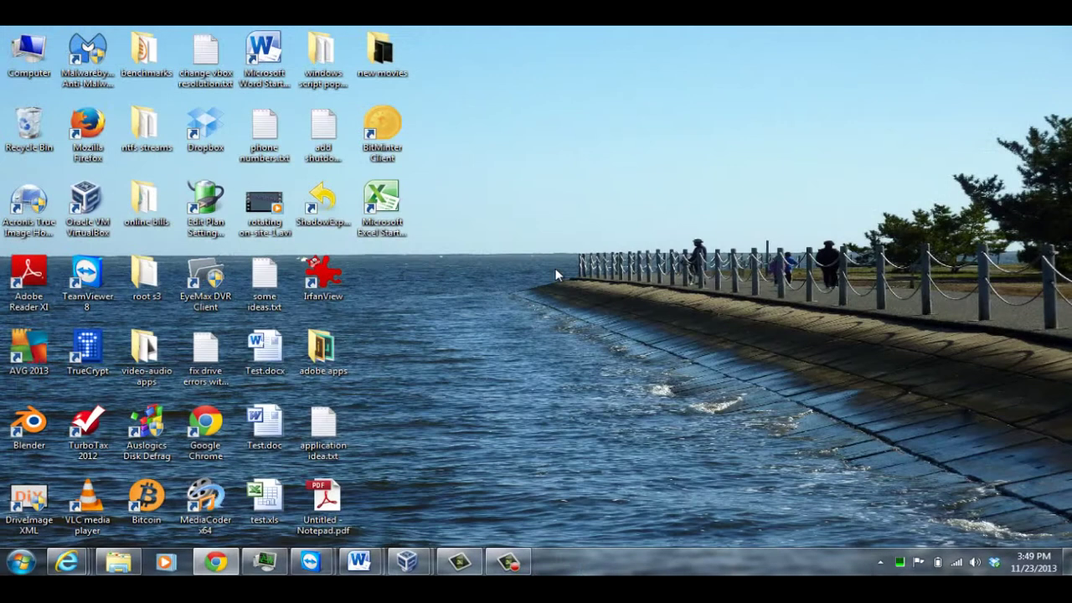